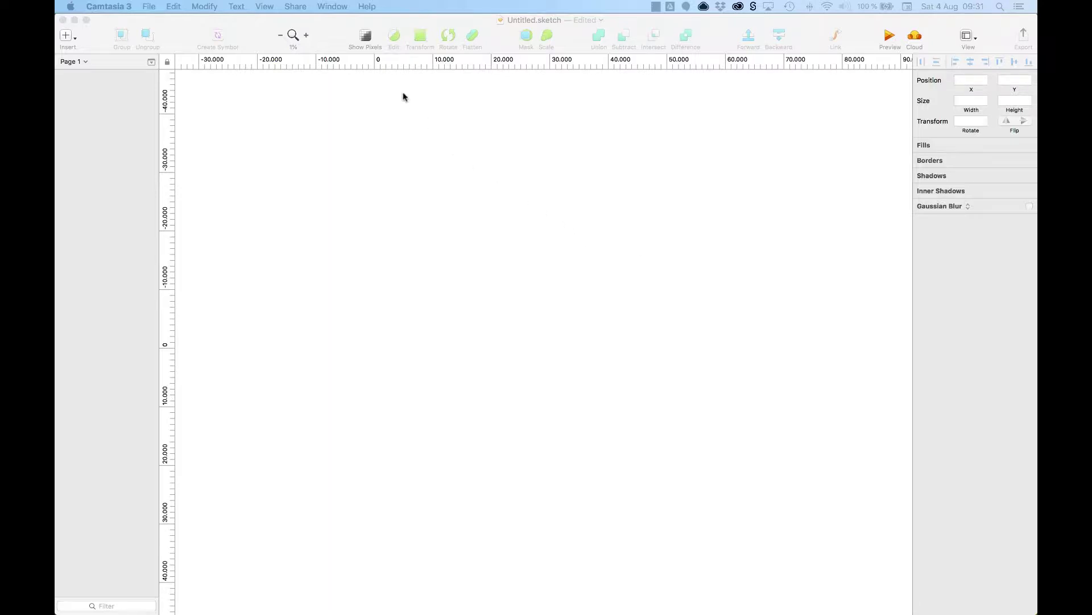
Step: Draw a freehand artboard about 53008 wide and 28733 high on the empty canvas
click(70, 44)
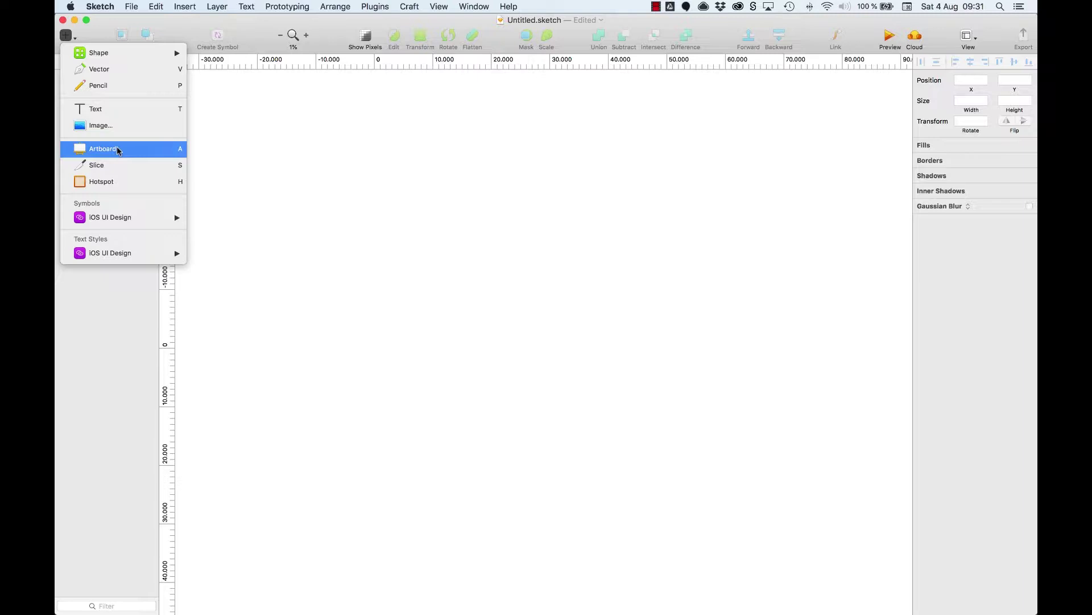
click(413, 177)
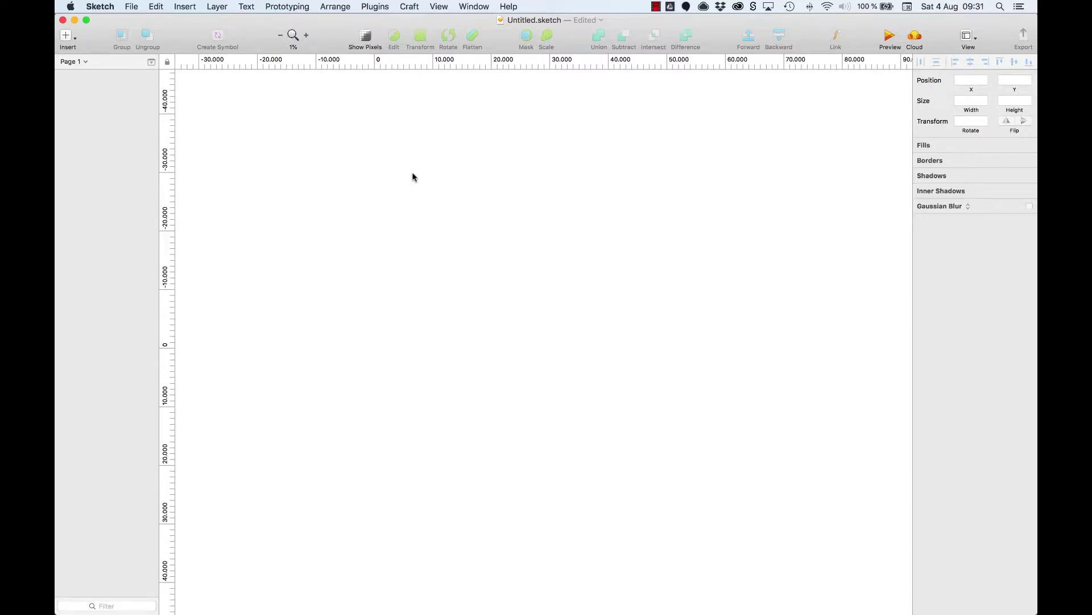
key(a)
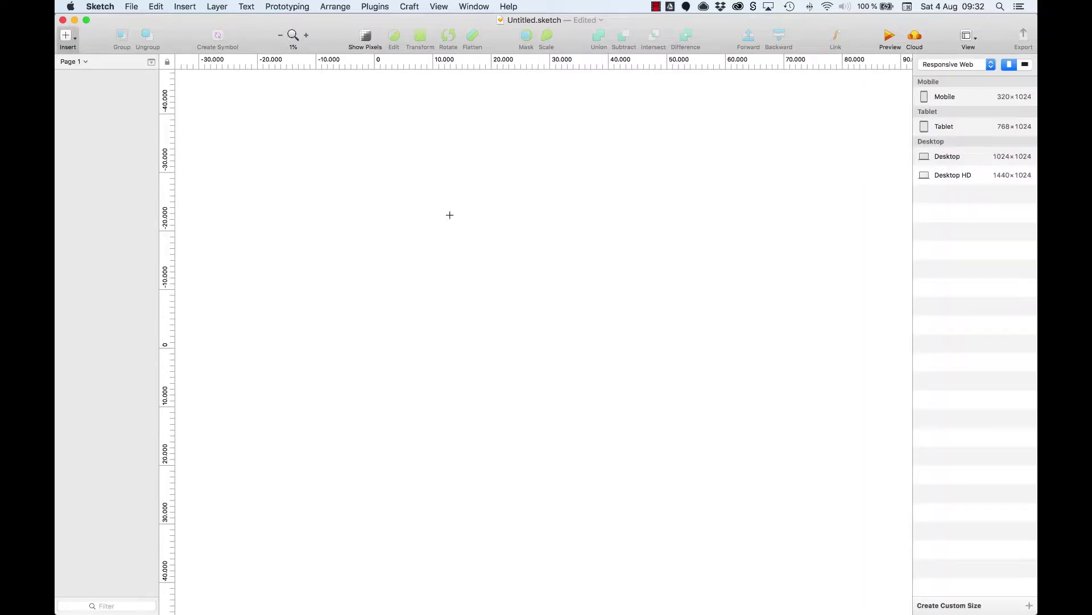
drag(436, 218, 746, 386)
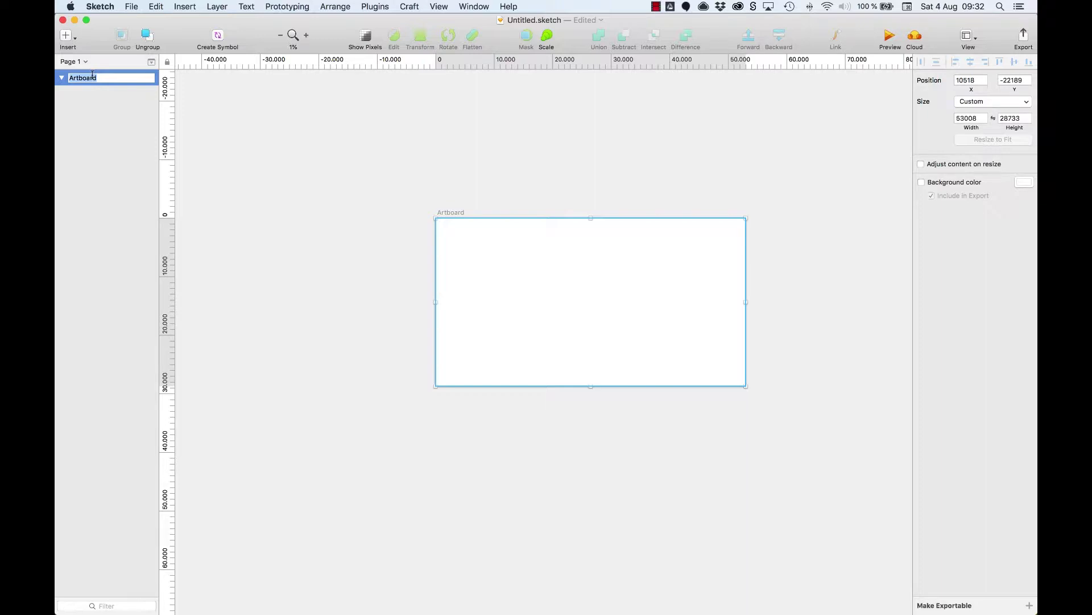
click(91, 209)
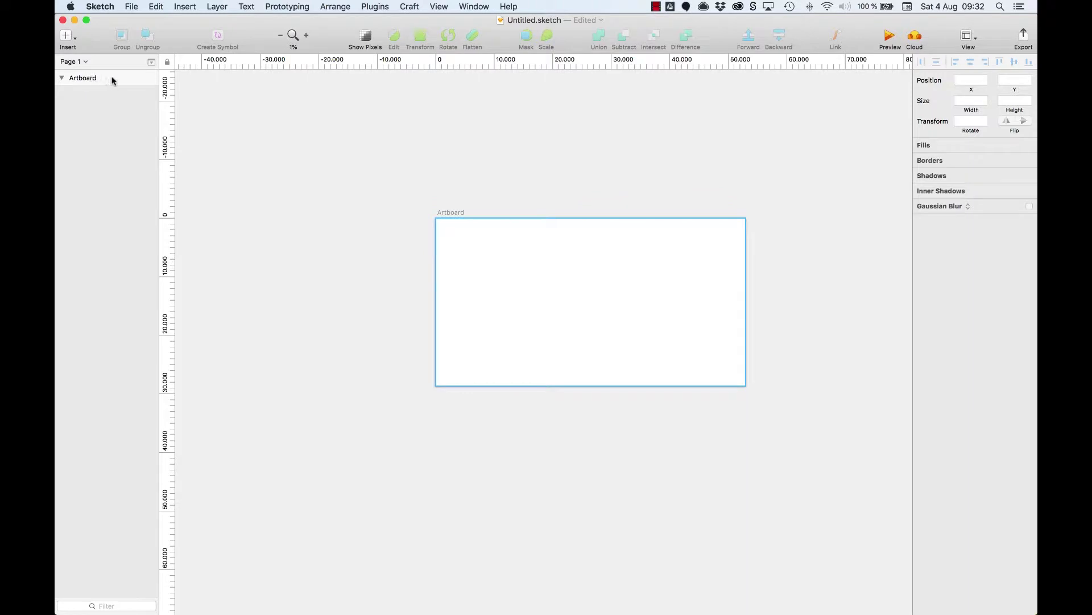
click(461, 219)
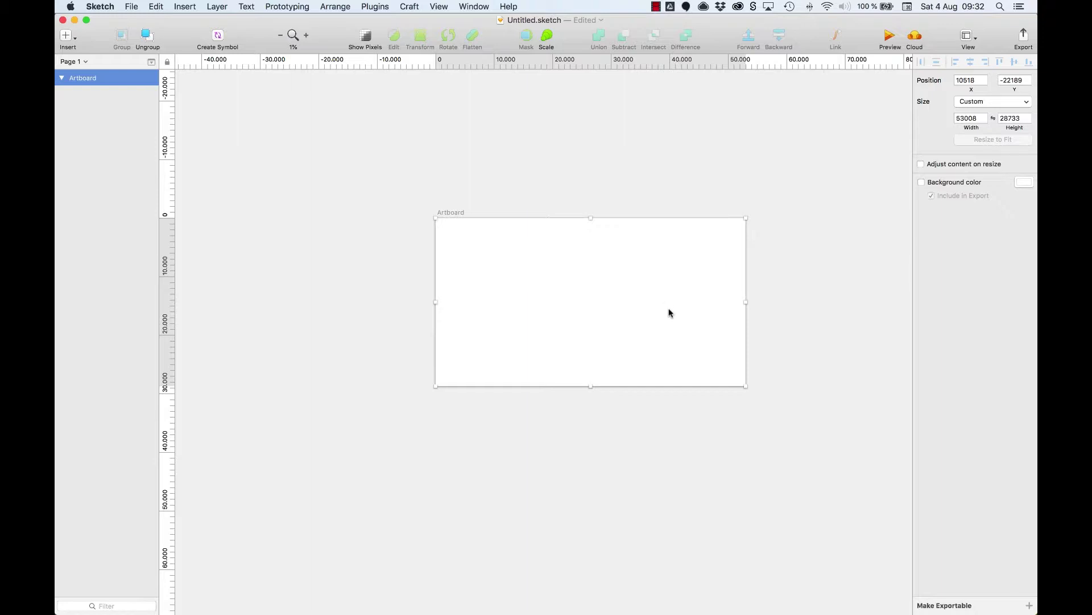
click(554, 178)
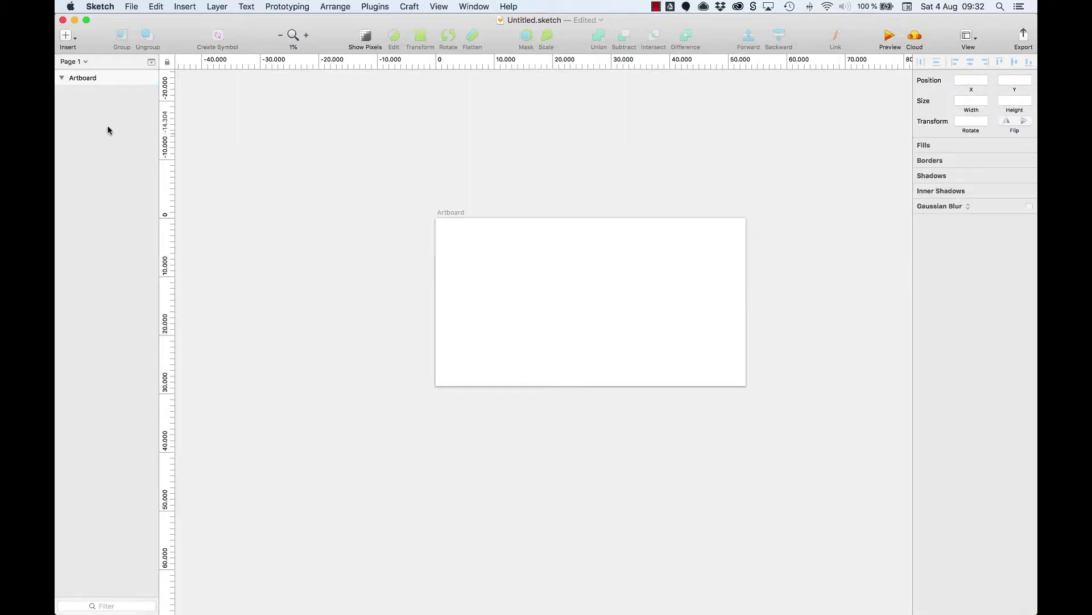
click(87, 79)
click(522, 176)
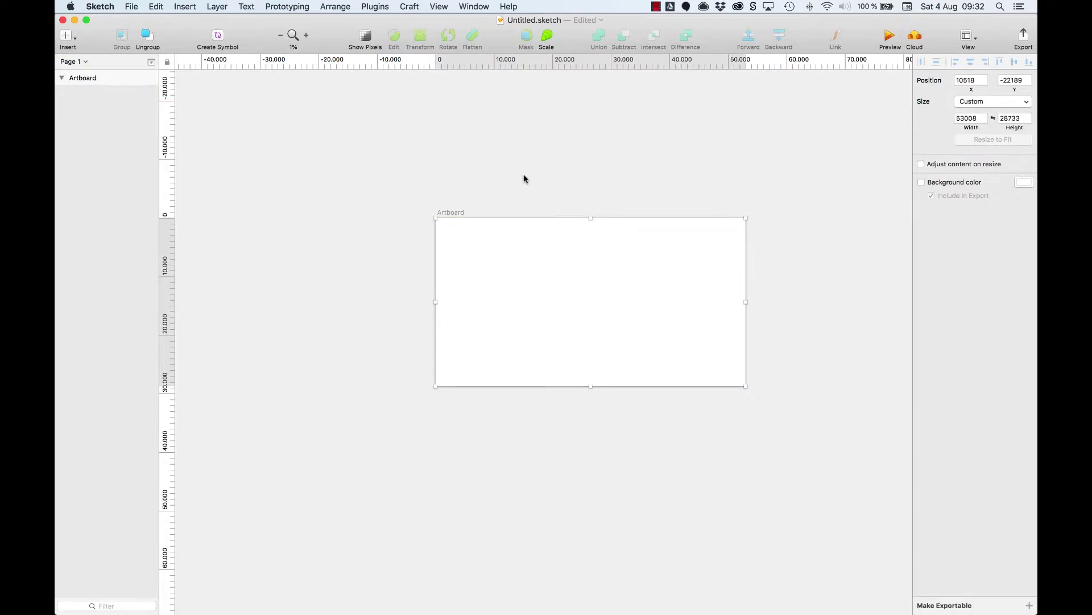
Step: Resize the hand-drawn artboard to a width of 1440 and a height of 1024
click(459, 212)
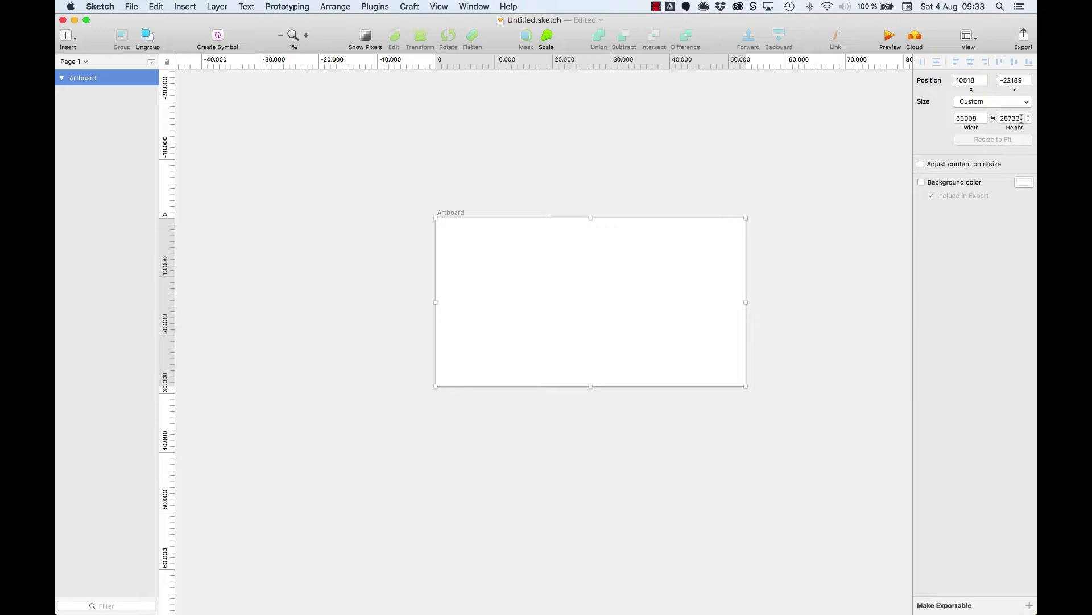
scroll(535, 220, down, 2)
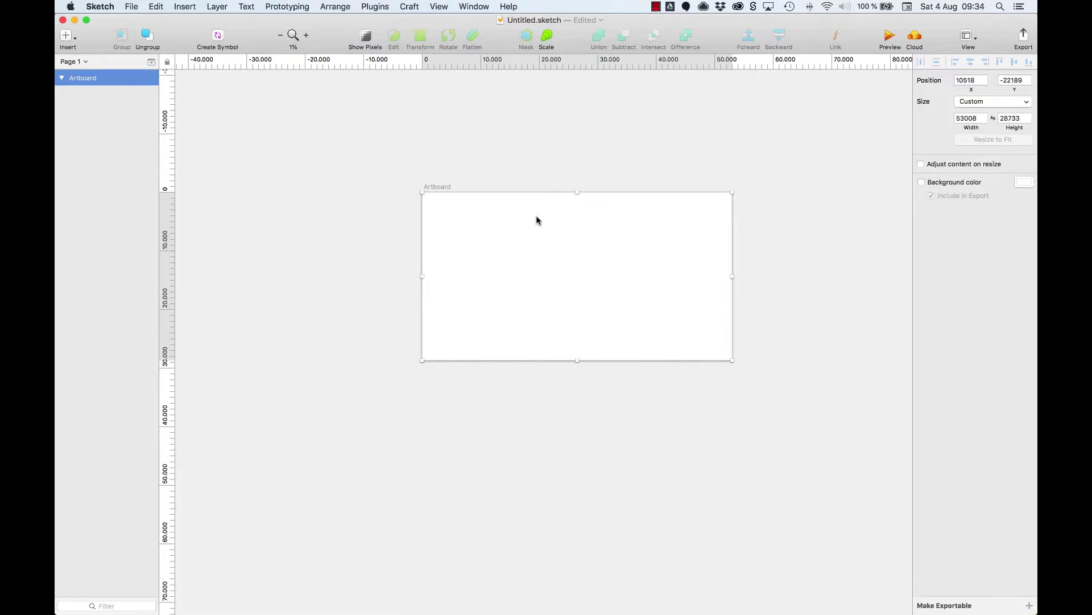
click(966, 120)
text(1440)
key(Tab)
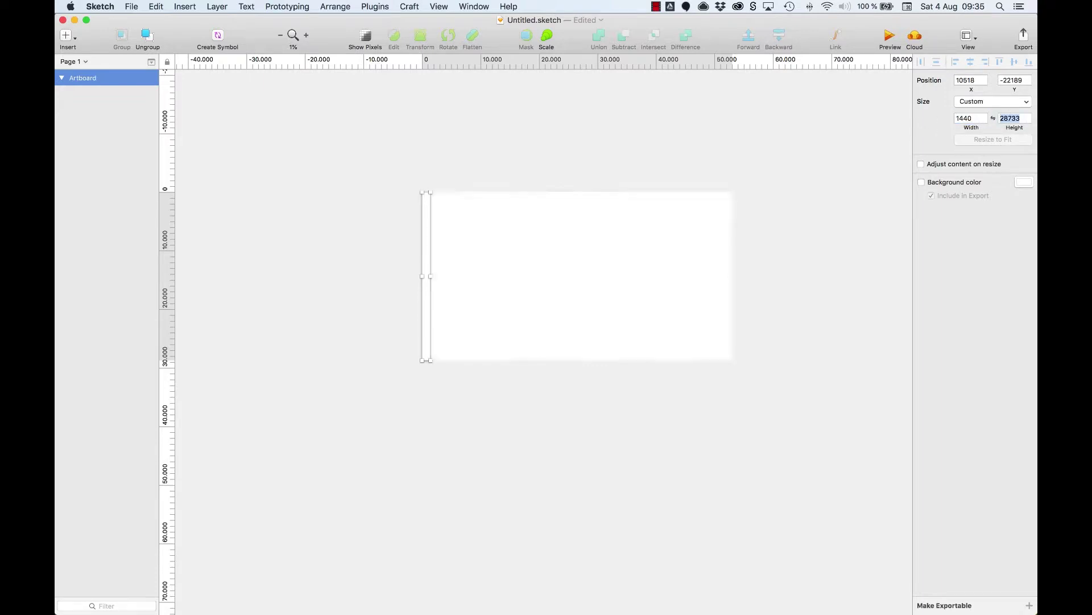
text(102)
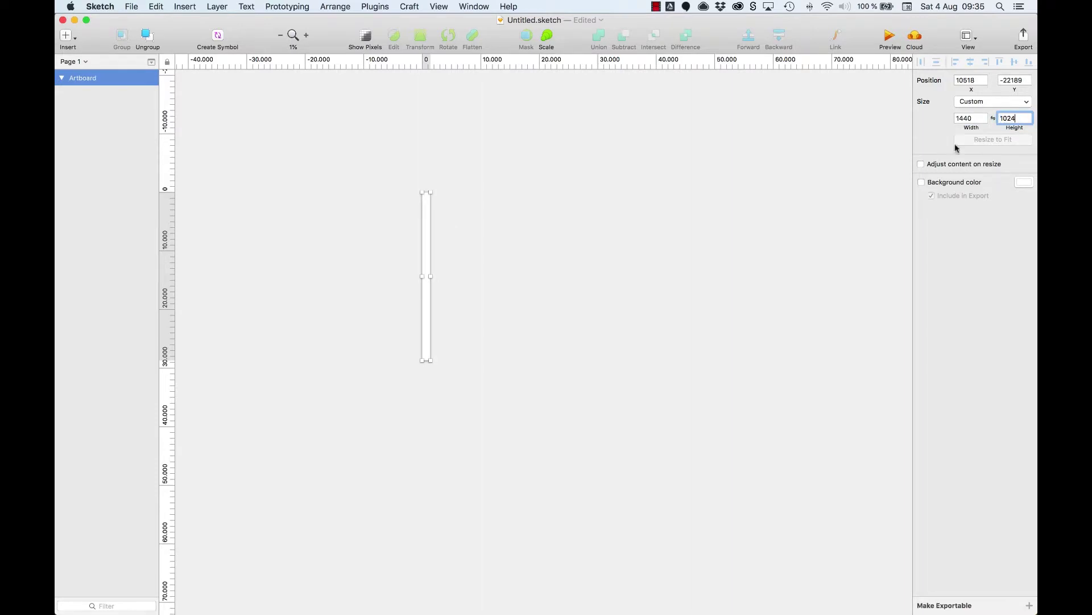
text(4)
key(Tab)
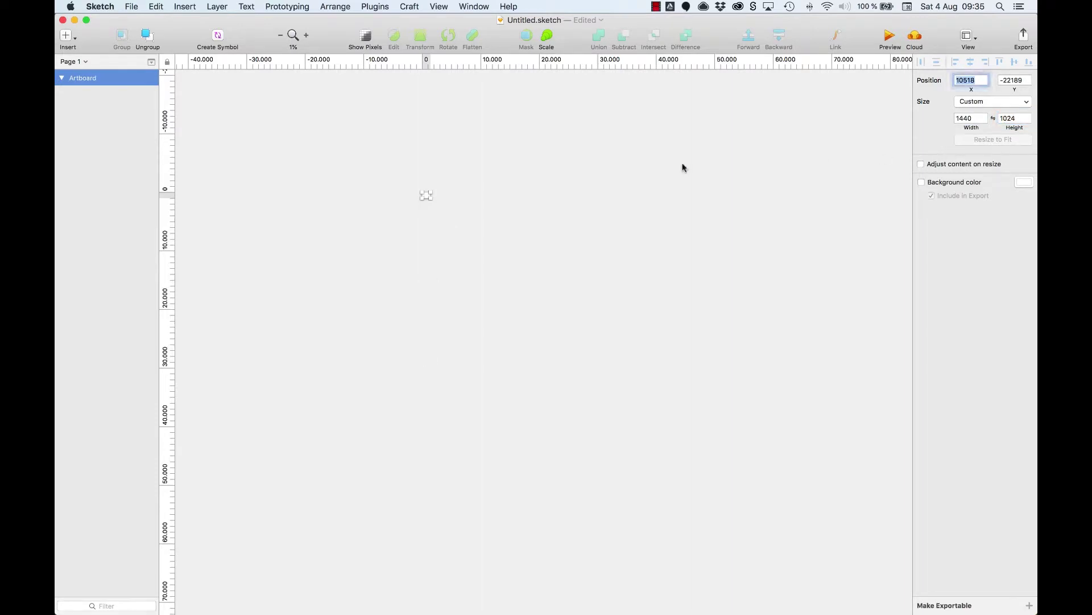
click(506, 198)
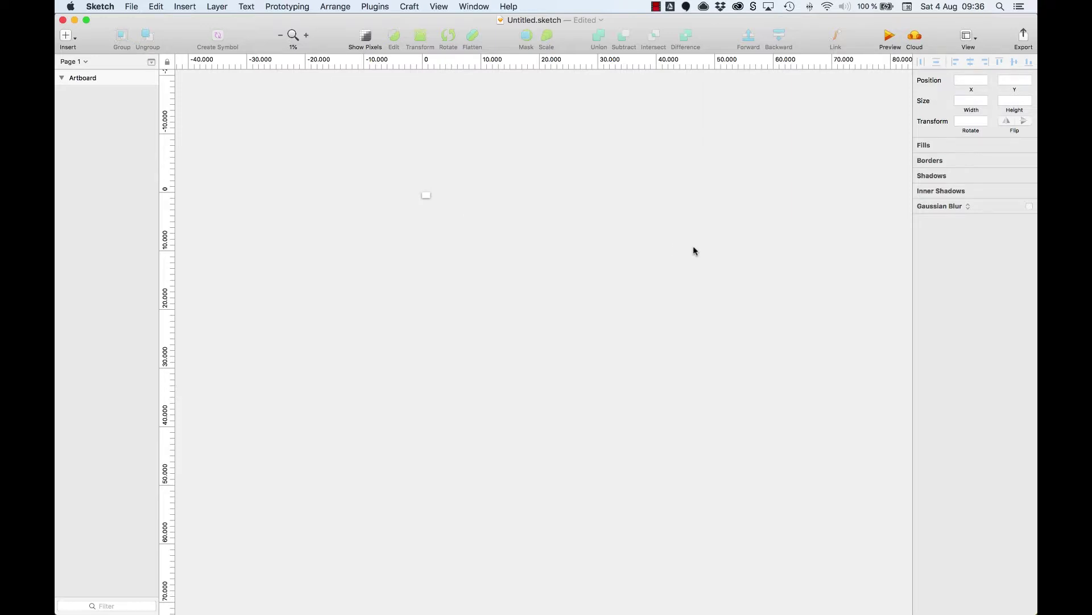
Step: Browse the Apple Devices artboard presets in both portrait and landscape orientation
key(a)
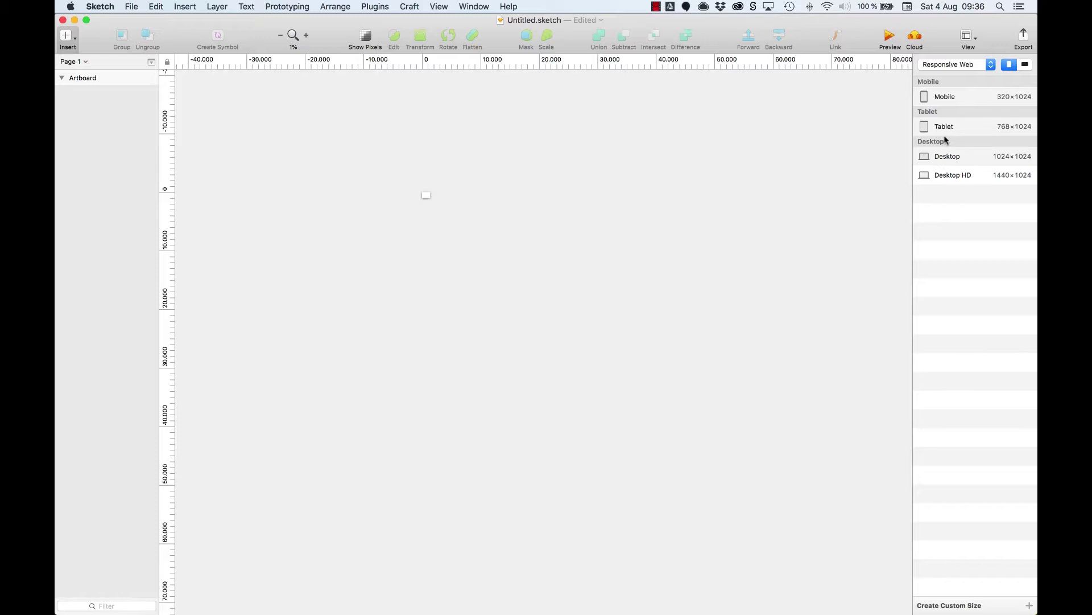
click(945, 64)
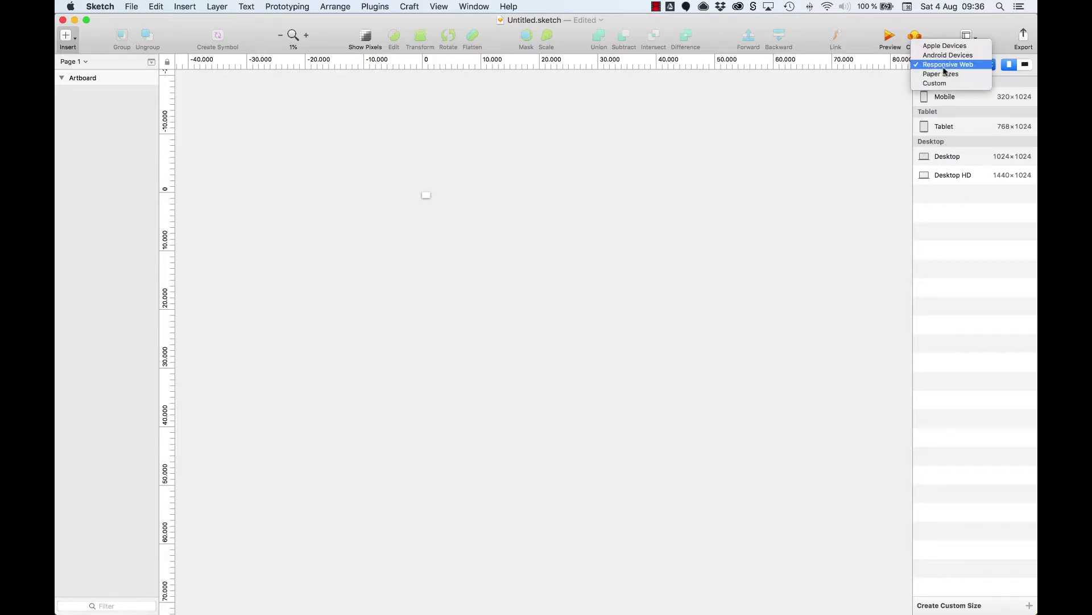
click(934, 47)
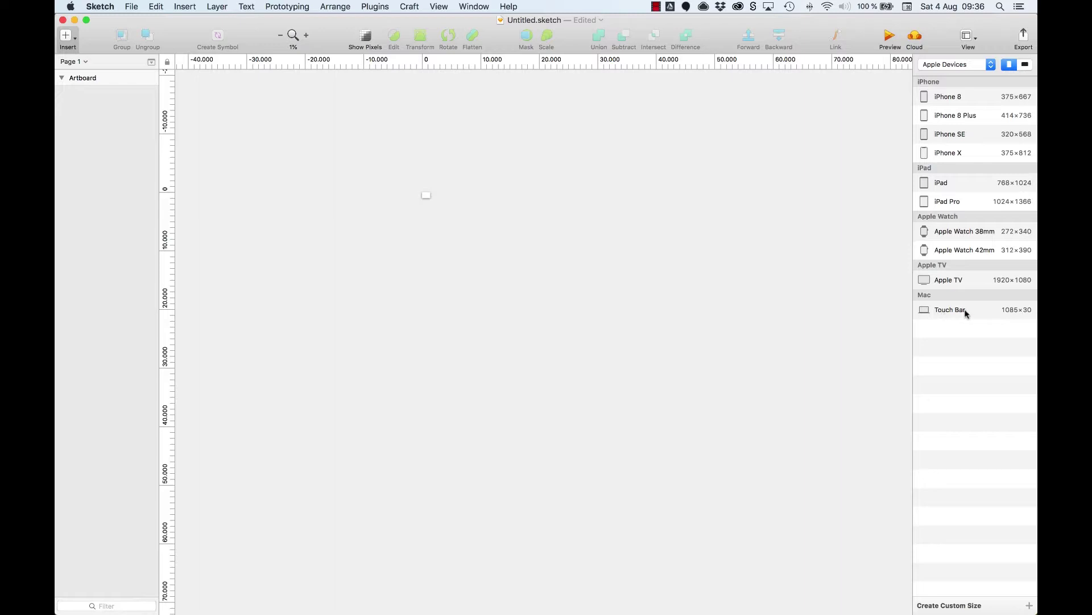
click(1022, 66)
click(1008, 66)
click(1024, 66)
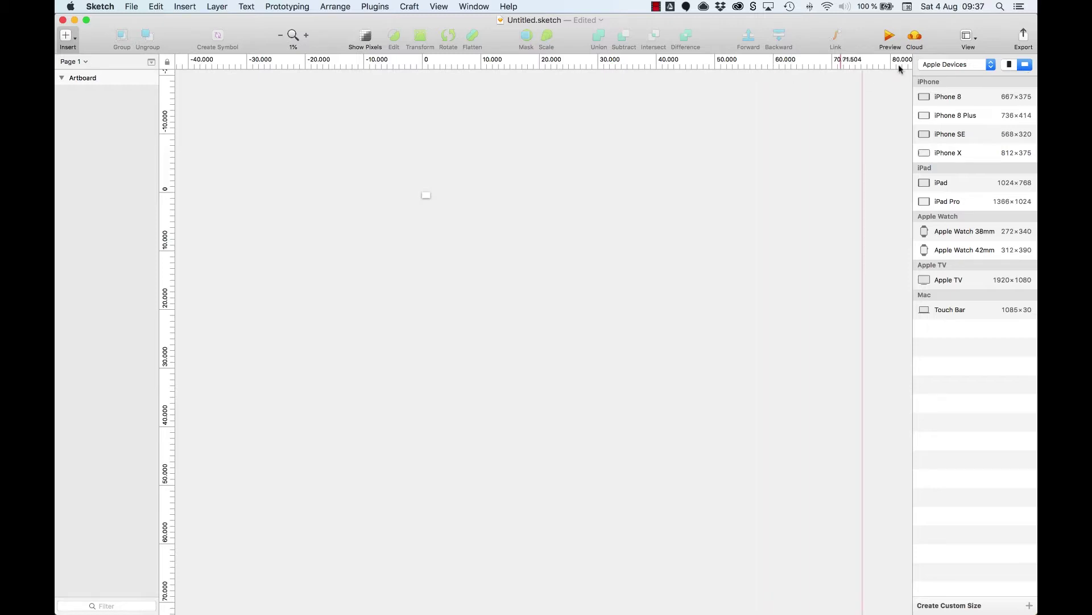
Step: Insert a Desktop HD artboard from the Responsive Web presets and rename it Portfolio Home
click(947, 65)
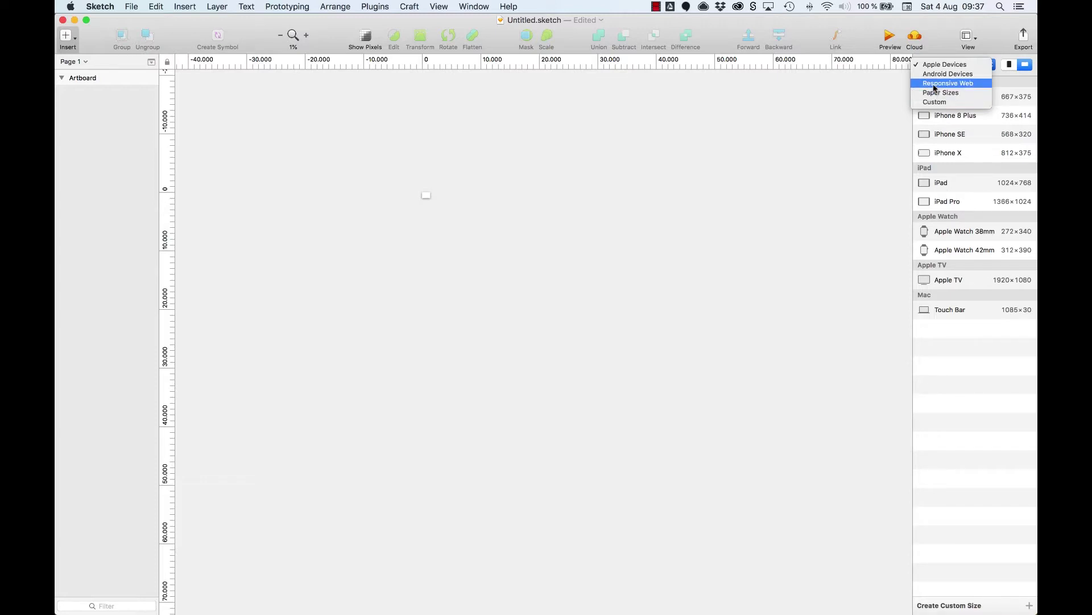
click(936, 85)
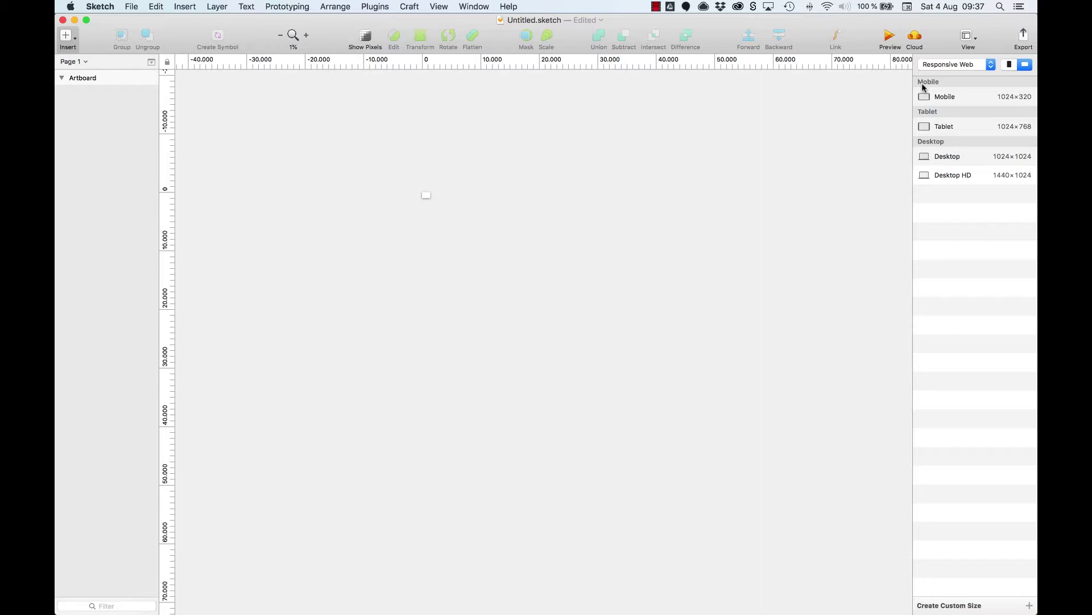
click(944, 175)
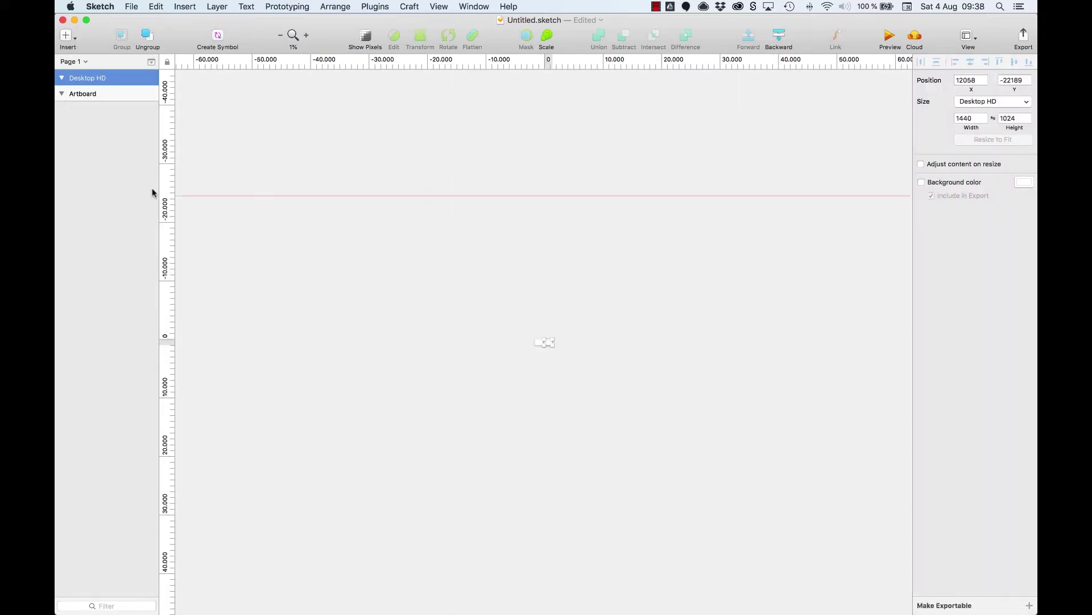
double_click(92, 80)
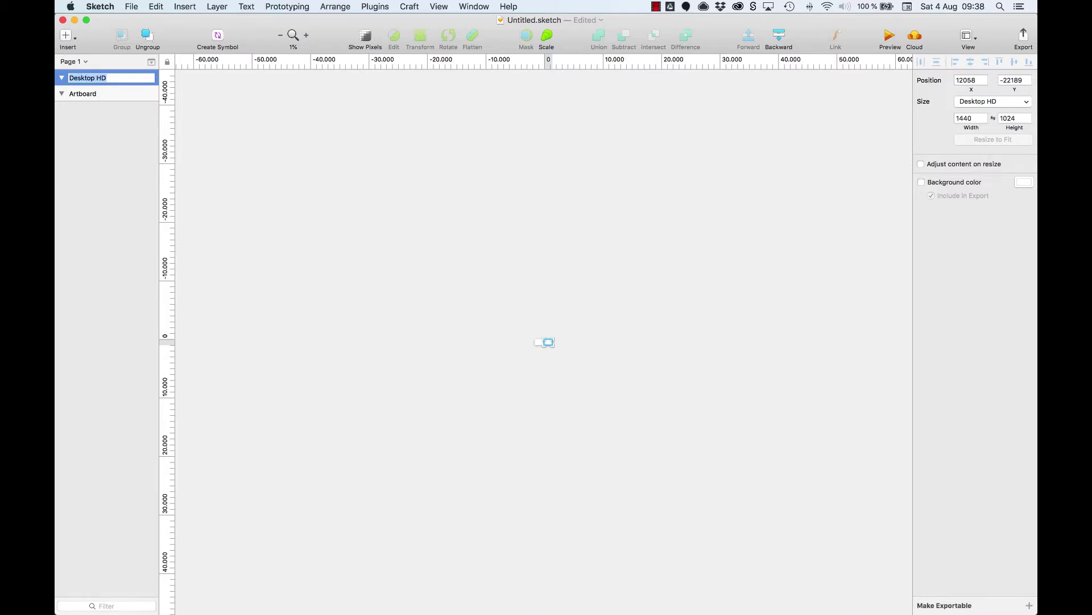
text(Portfolio Home)
key(Return)
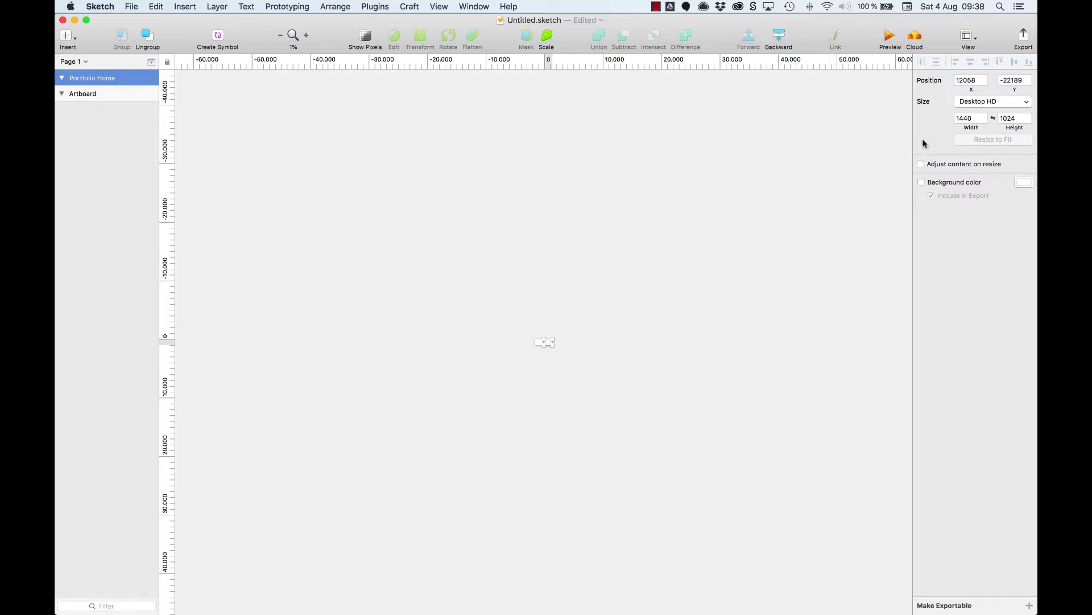
Step: Delete the custom-size artboard and fit the Portfolio Home artboard to the canvas view
click(113, 96)
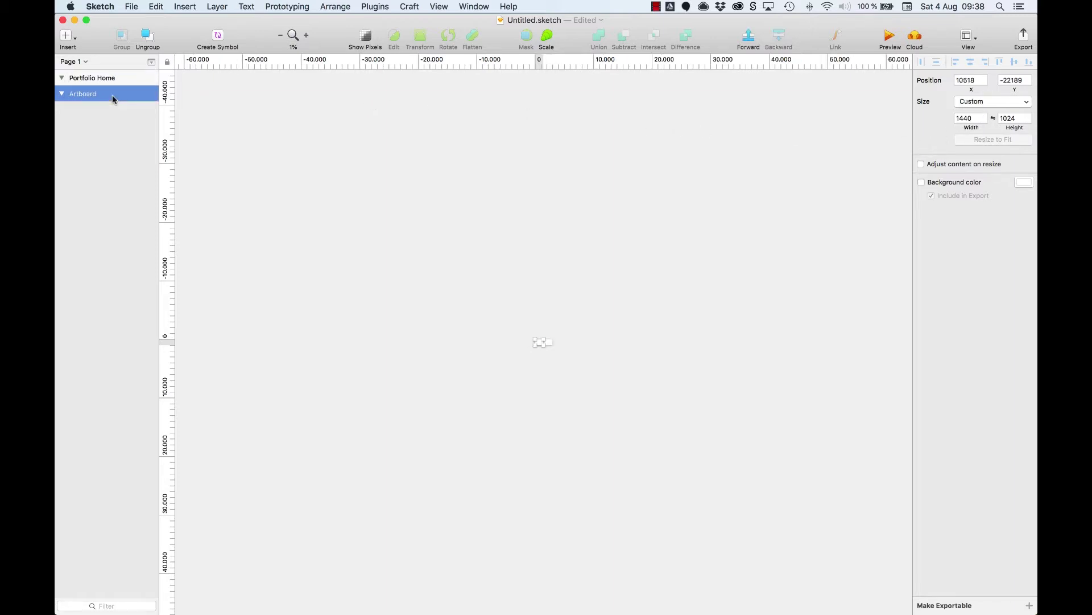
key(Delete)
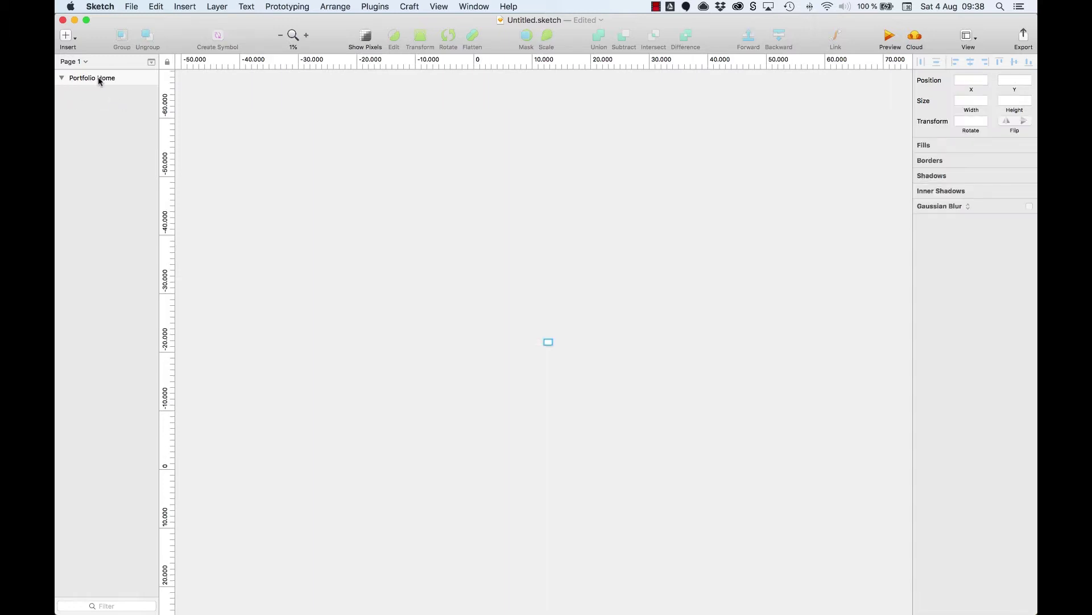
click(98, 81)
key(super+2)
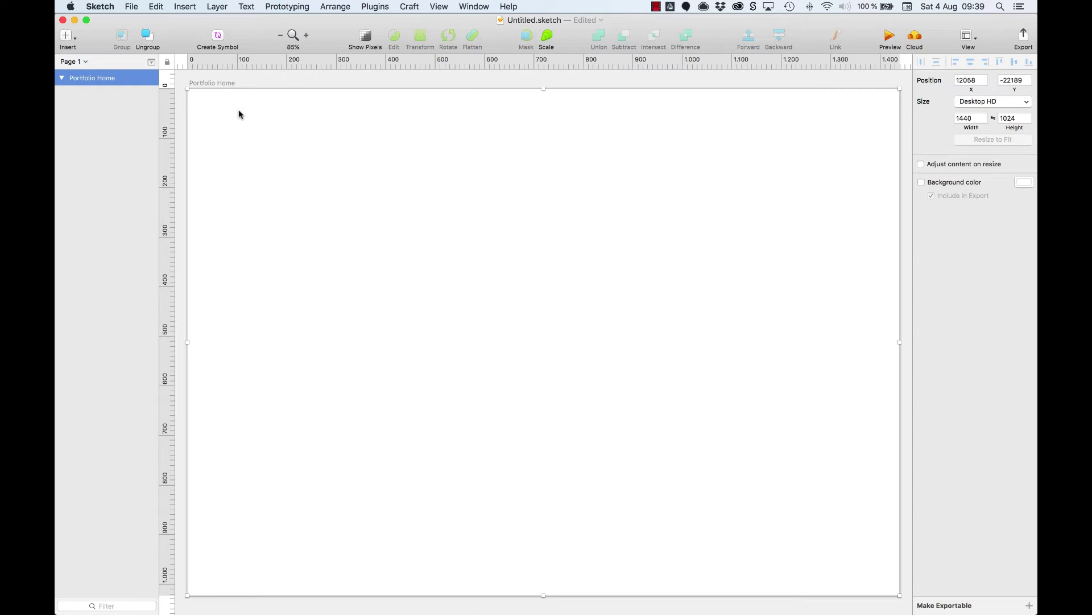
Step: Show the document's page list and add a new page named Móvil
click(150, 62)
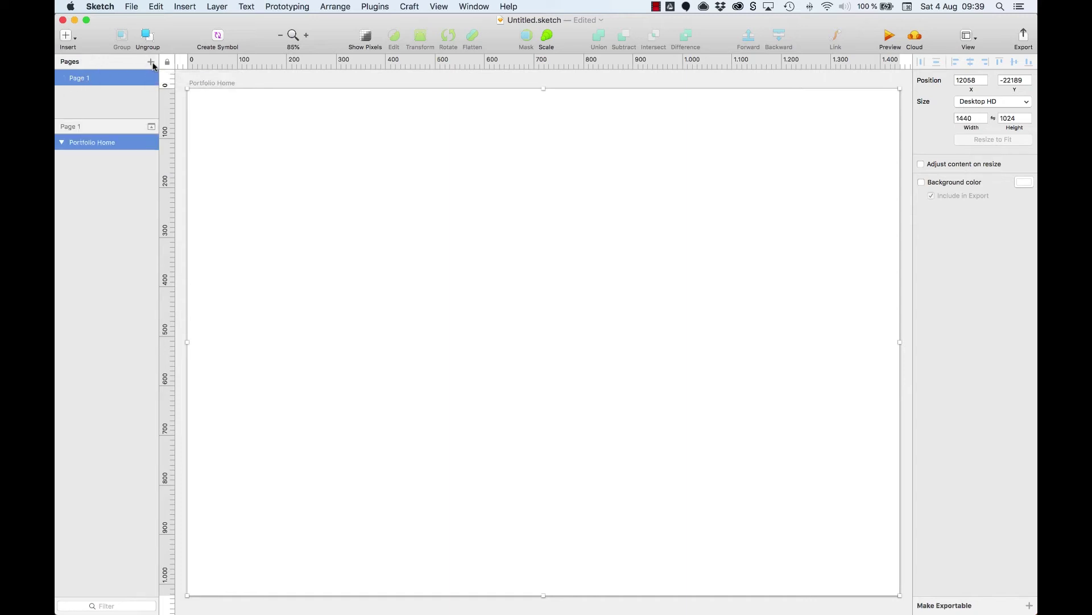
click(152, 63)
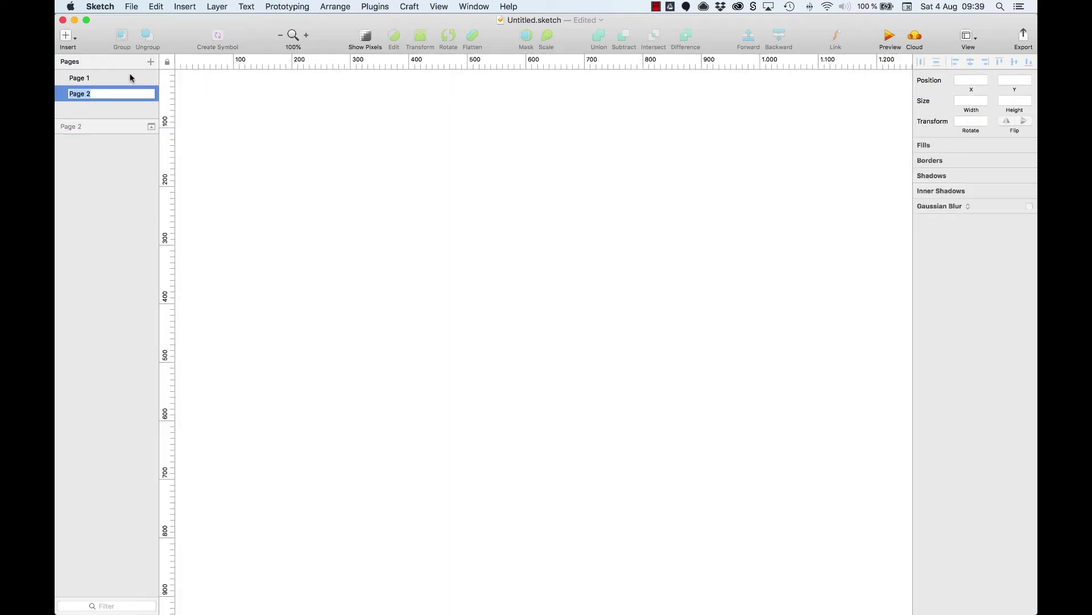
text(Móvil)
key(Return)
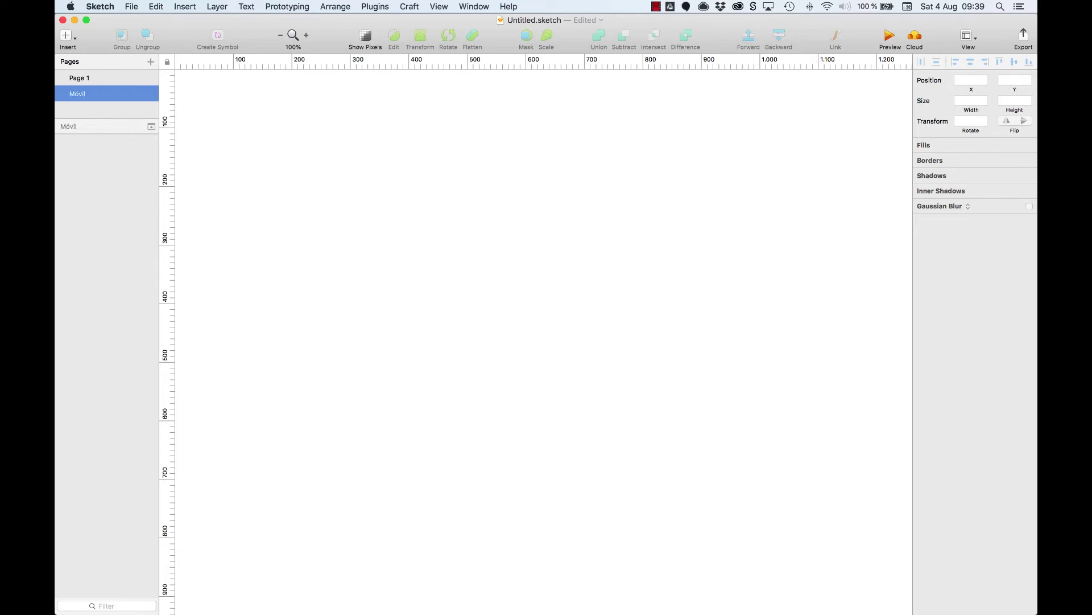
Step: Rename Page 1, which holds the Portfolio Home artboard, as Escritorio
click(80, 80)
double_click(79, 78)
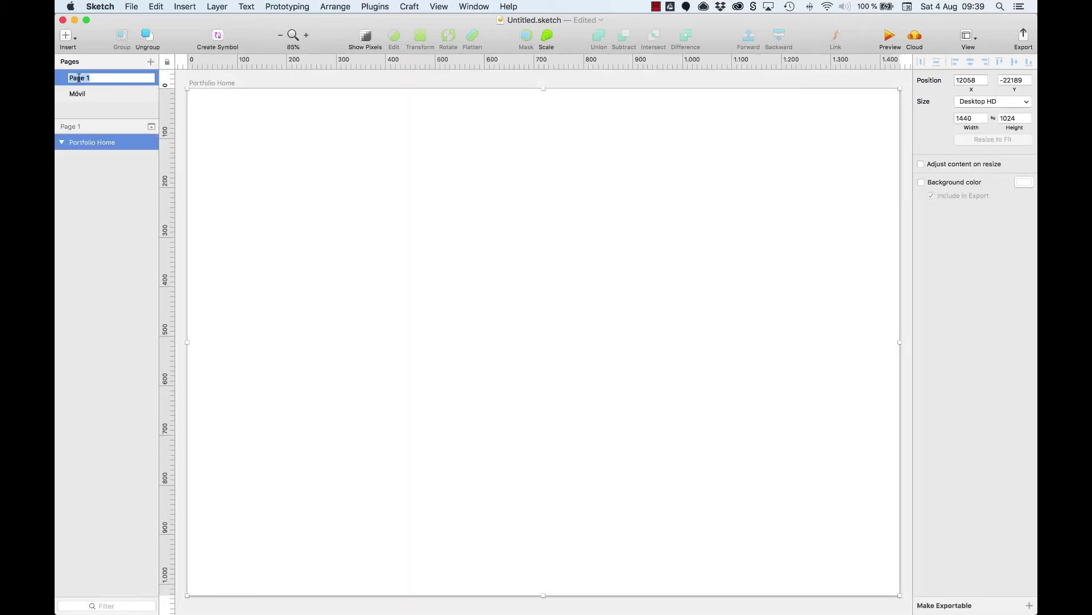
text(Escritorio)
key(Return)
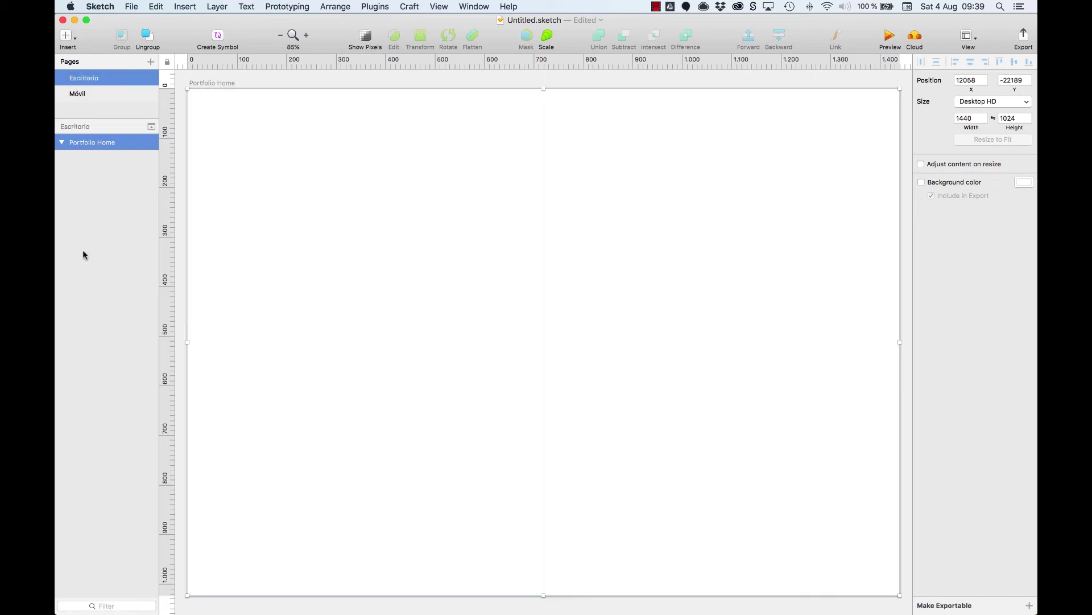
Step: View the Móvil and Escritorio pages in turn, ending on the Móvil page
click(80, 93)
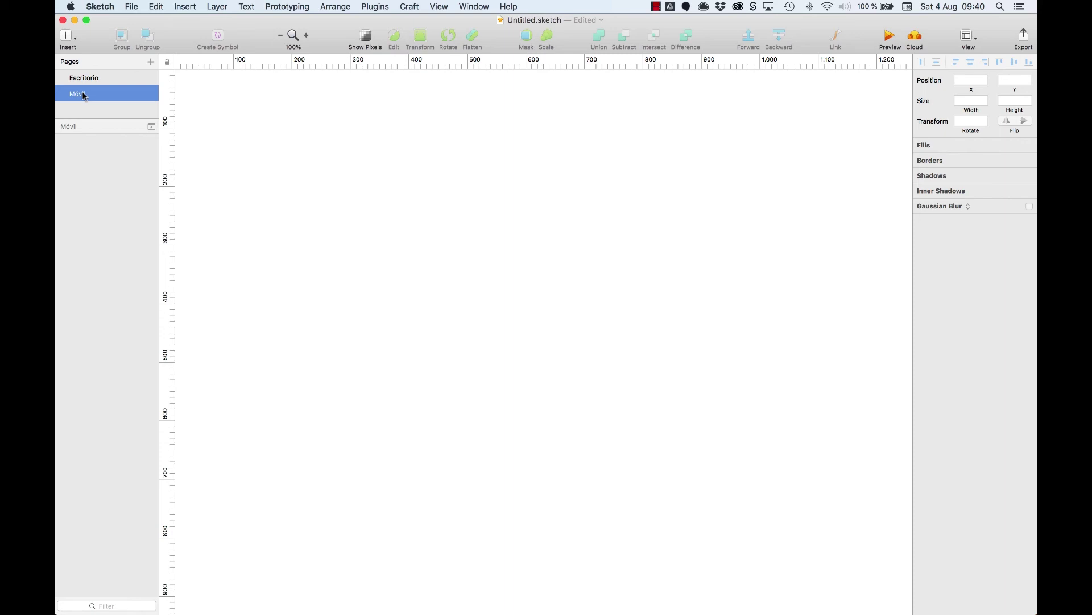
click(82, 81)
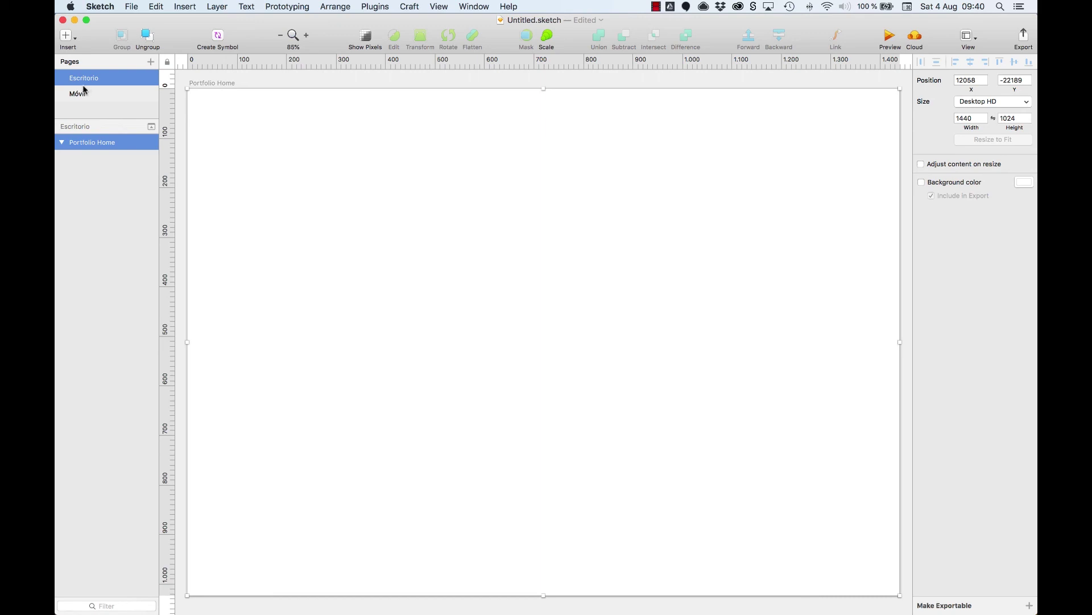
click(92, 94)
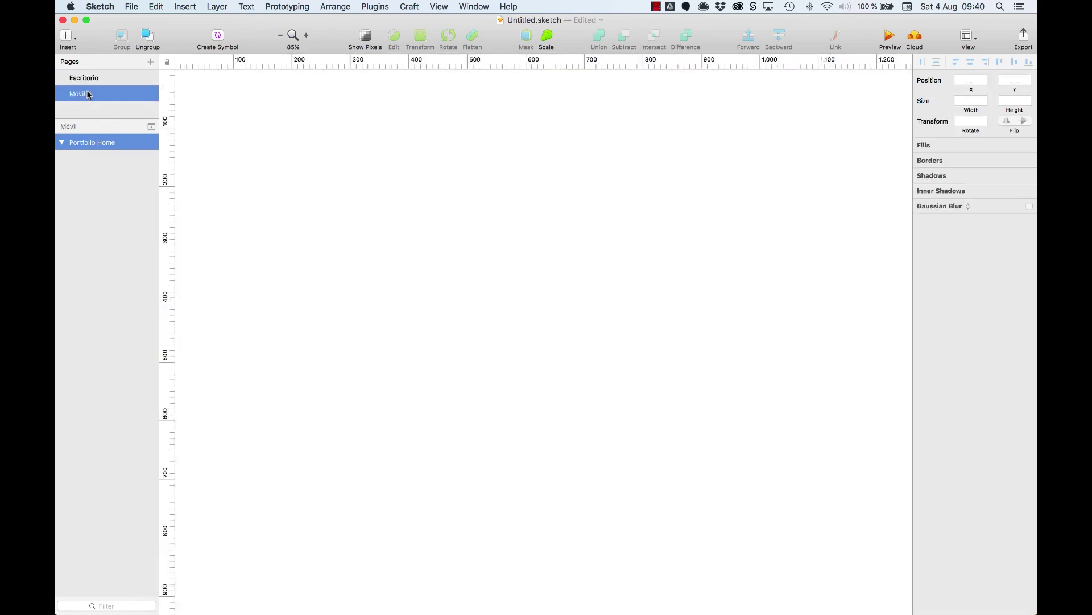